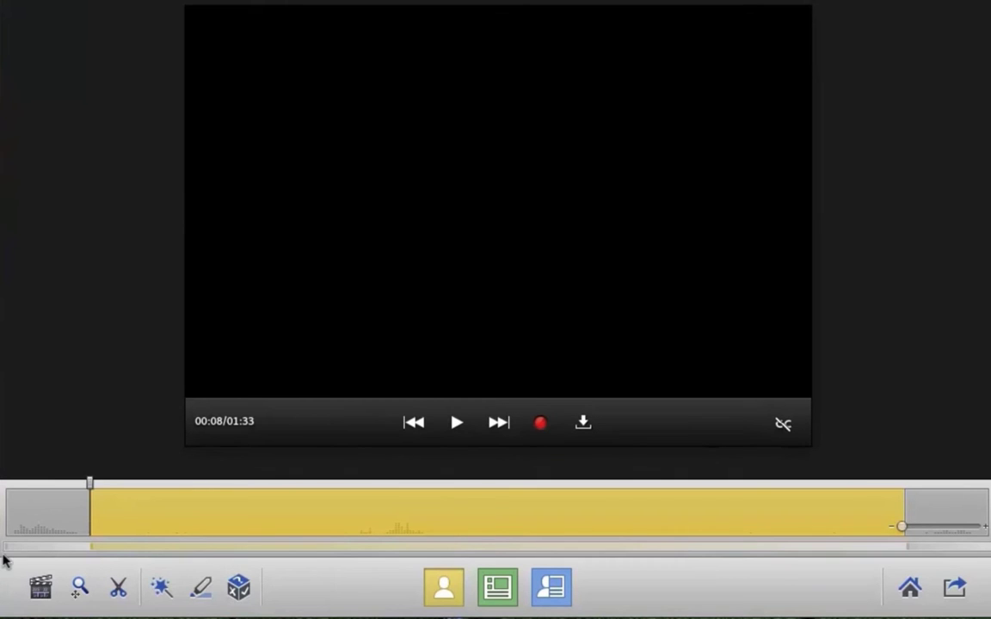
# Set screen-only from 00:23, presenter beside screen from 00:48, presenter-only from 01:08
pyautogui.click(249, 505)
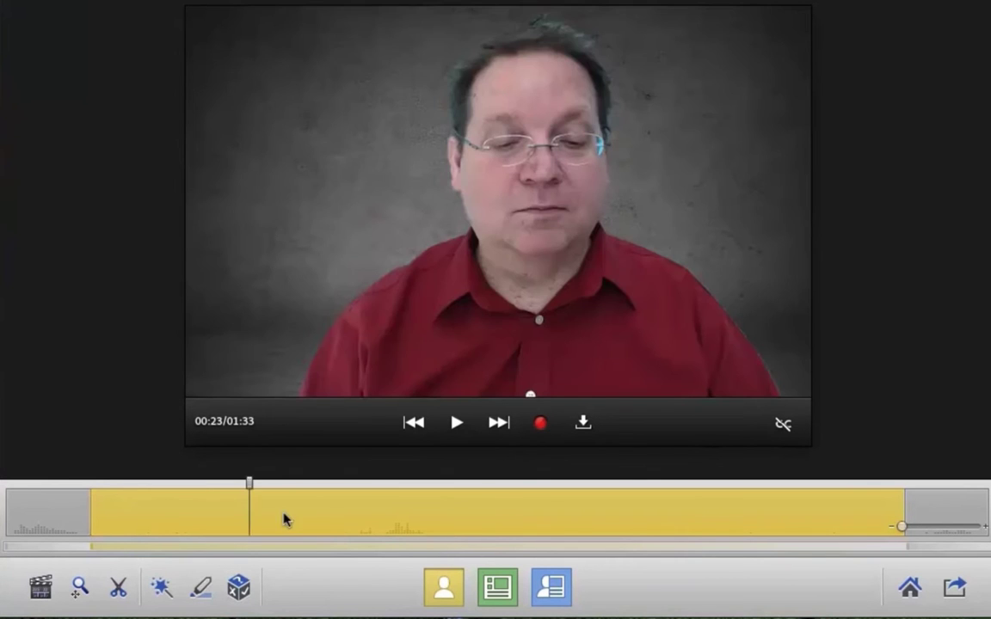
pyautogui.click(506, 593)
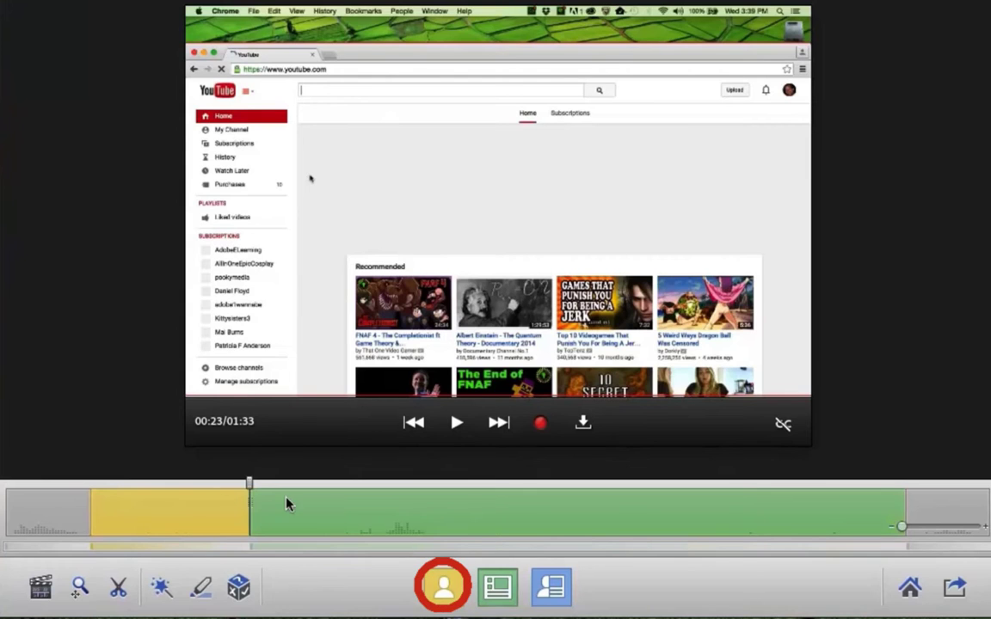
pyautogui.click(516, 514)
pyautogui.click(570, 588)
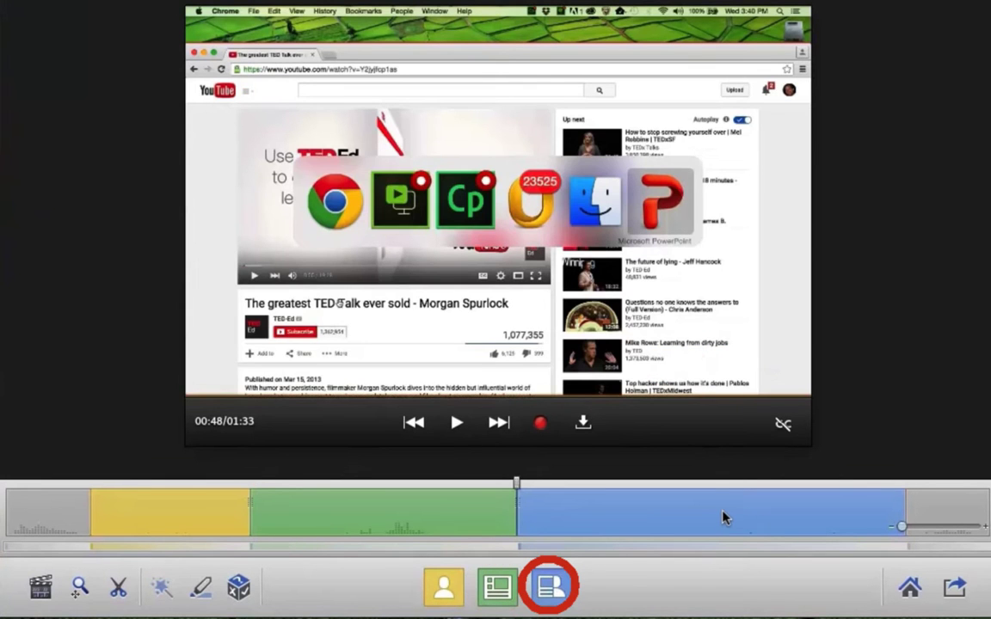
pyautogui.click(722, 515)
pyautogui.click(443, 587)
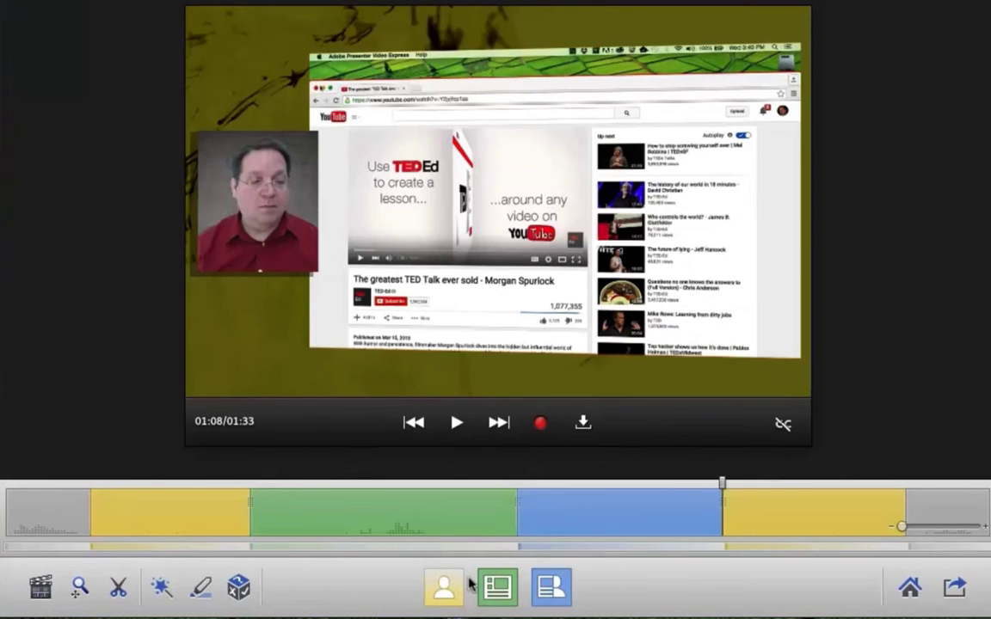
# Review the closing, picture-in-picture and opening sections, ending at the intro
pyautogui.click(804, 509)
pyautogui.click(582, 510)
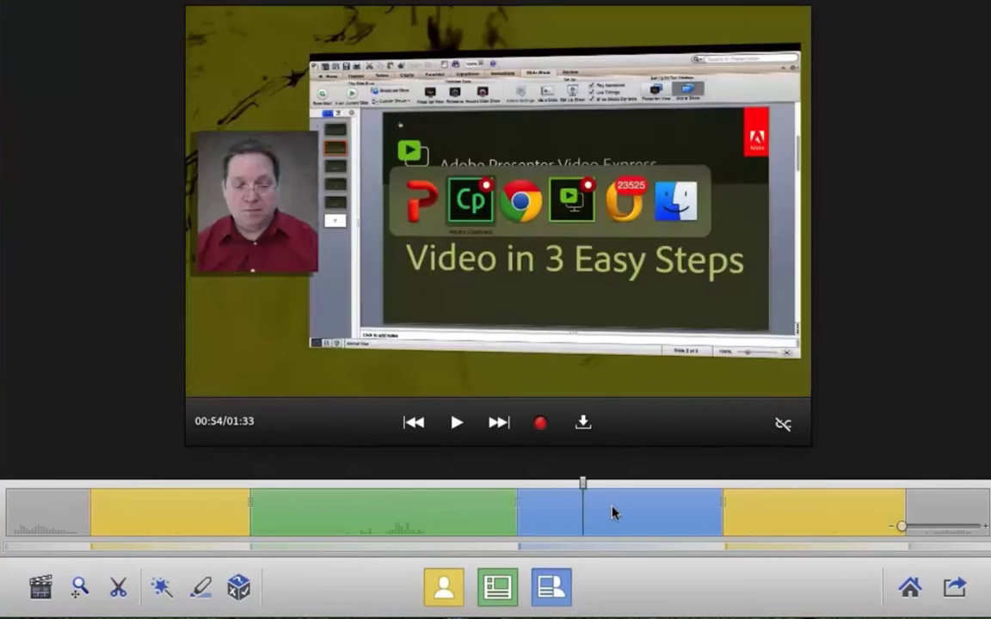
pyautogui.click(196, 516)
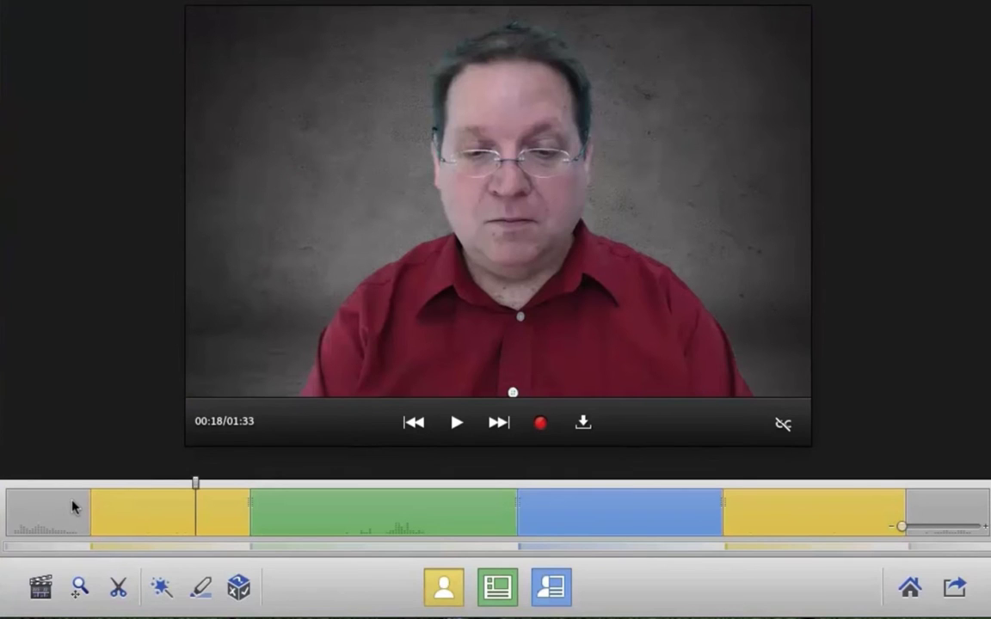
pyautogui.click(28, 514)
# Apply the cubes theme with the centred title 'My Cool Video' and play the preview
pyautogui.click(39, 585)
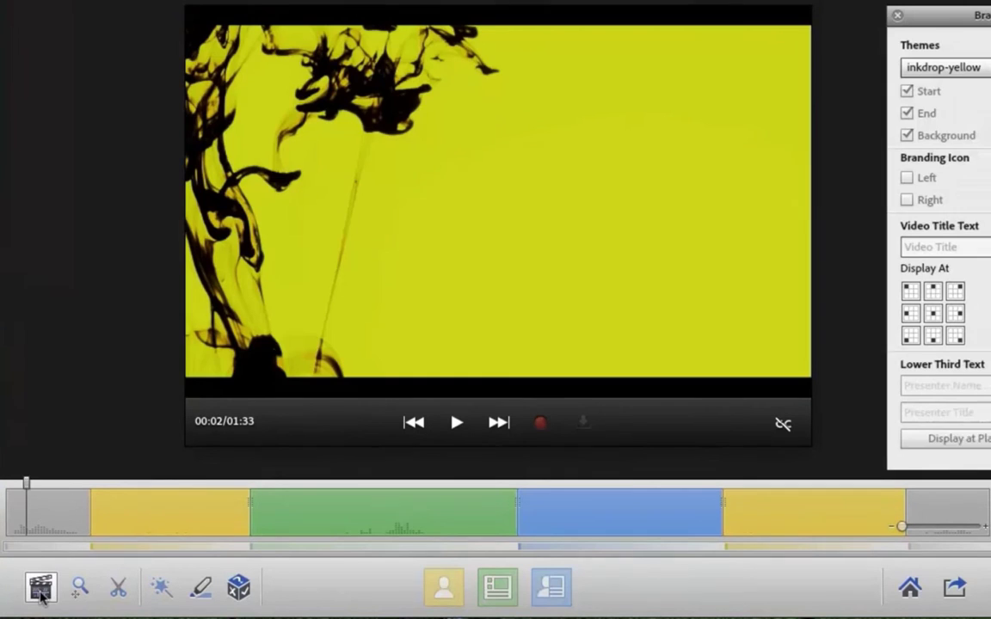
pyautogui.click(886, 65)
pyautogui.click(843, 107)
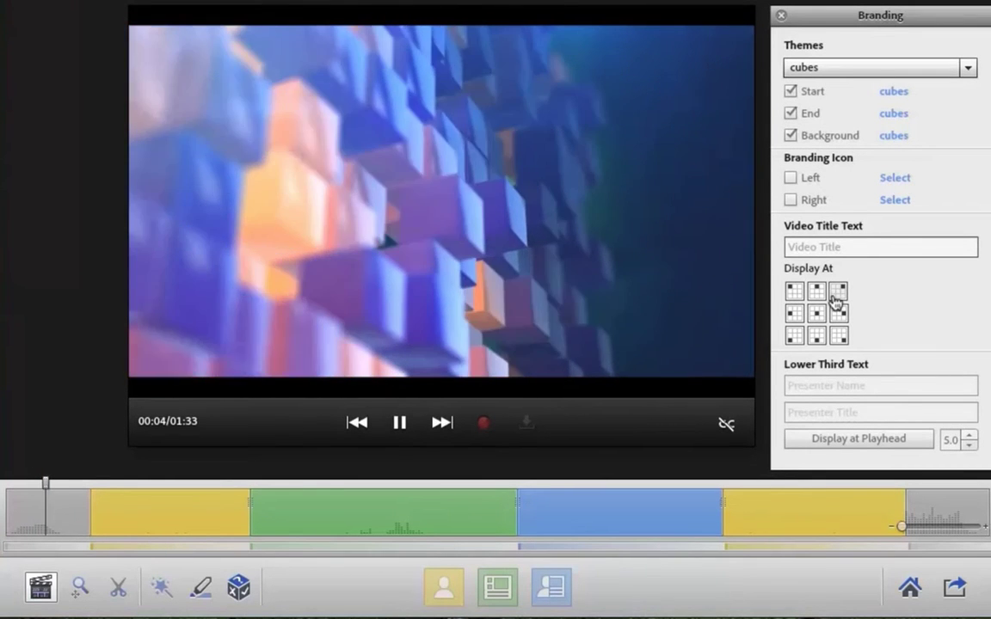
pyautogui.click(836, 247)
pyautogui.write('My Cool Video')
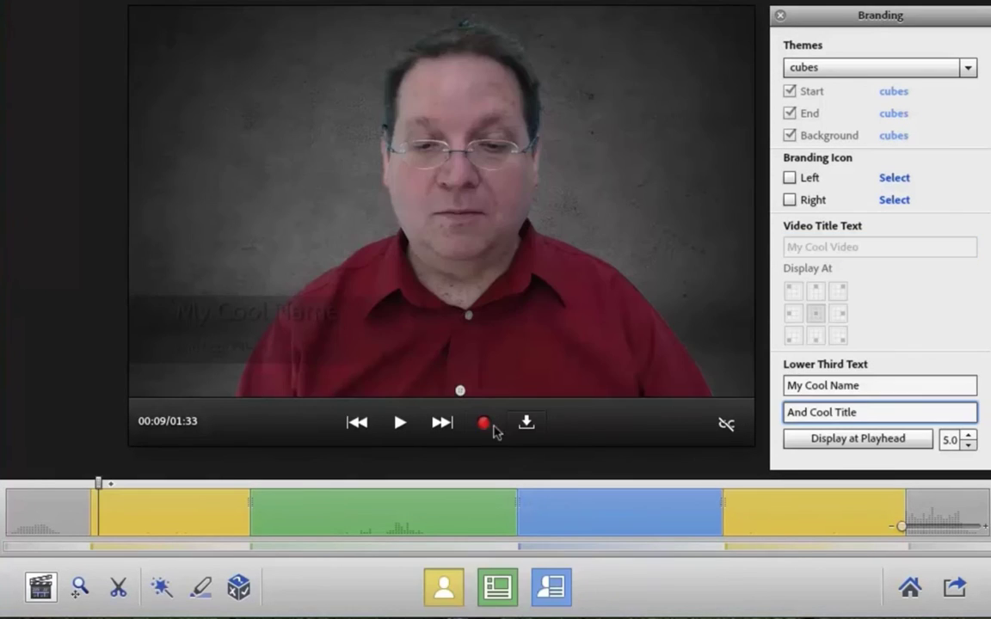
pyautogui.click(400, 425)
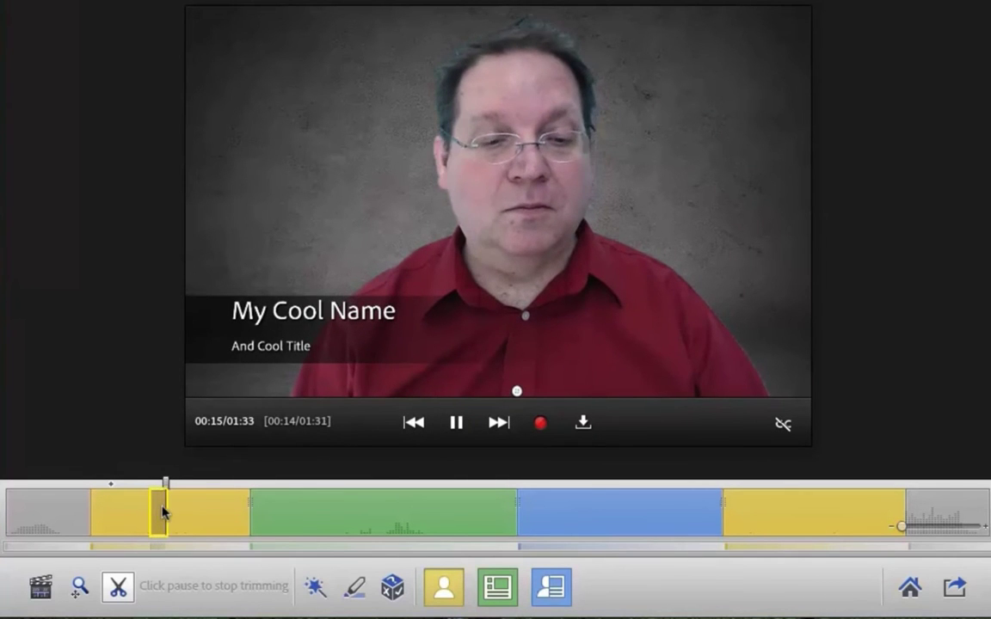
# Confirm the trim of the marked stretch and start the screen section slightly earlier
pyautogui.click(457, 422)
pyautogui.click(194, 505)
pyautogui.moveTo(248, 503); pyautogui.dragTo(237, 484)
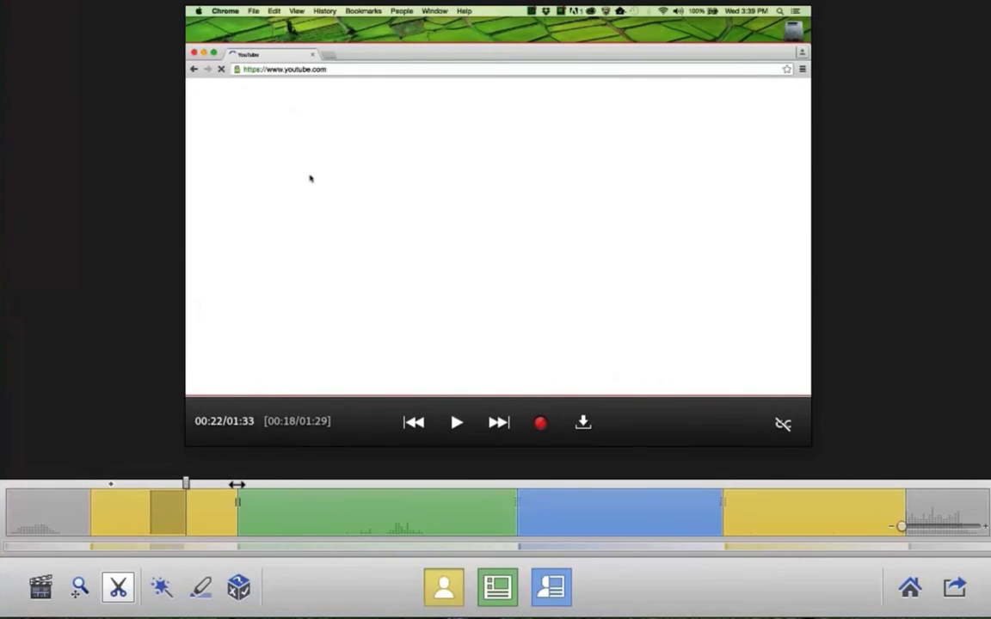
# Add a pan-and-zoom shot at 00:25 and adjust its zoom area
pyautogui.click(267, 520)
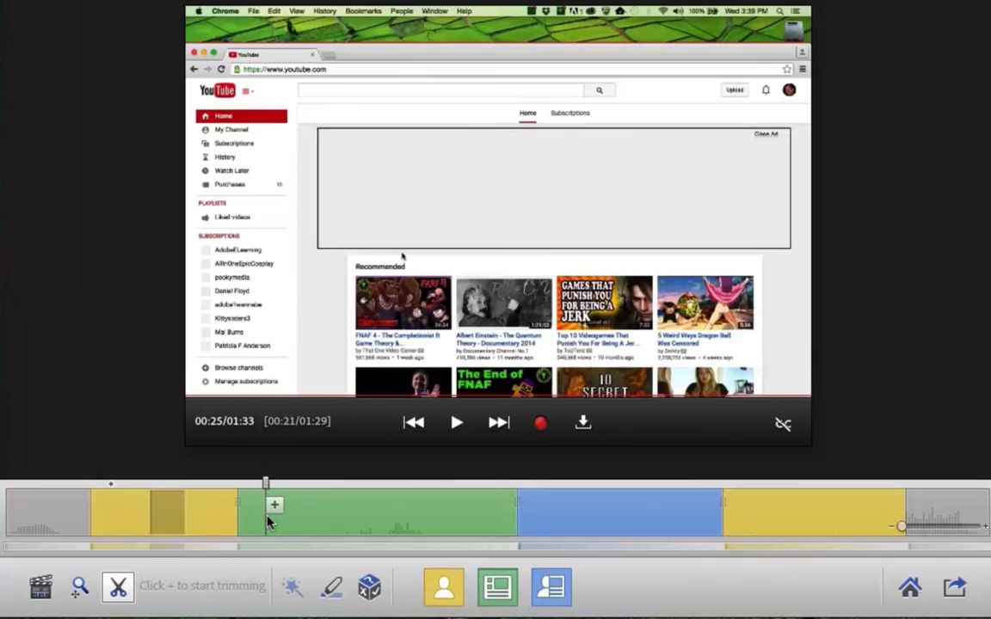
pyautogui.click(79, 586)
pyautogui.moveTo(902, 347); pyautogui.dragTo(867, 318)
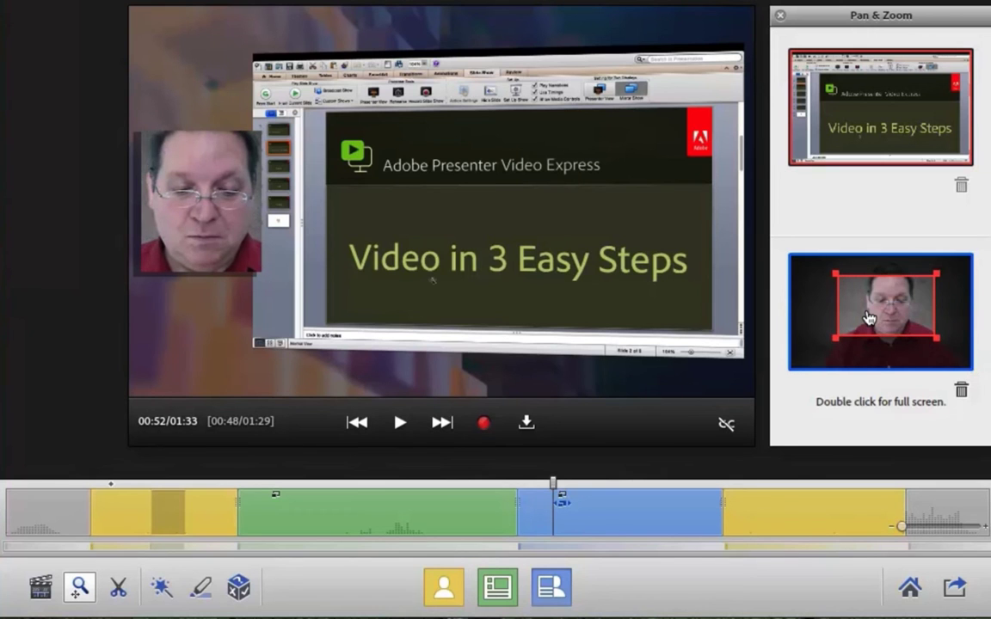
# In Enhance Video, try the Aged filter and switch its target between background and whole frame
pyautogui.click(158, 593)
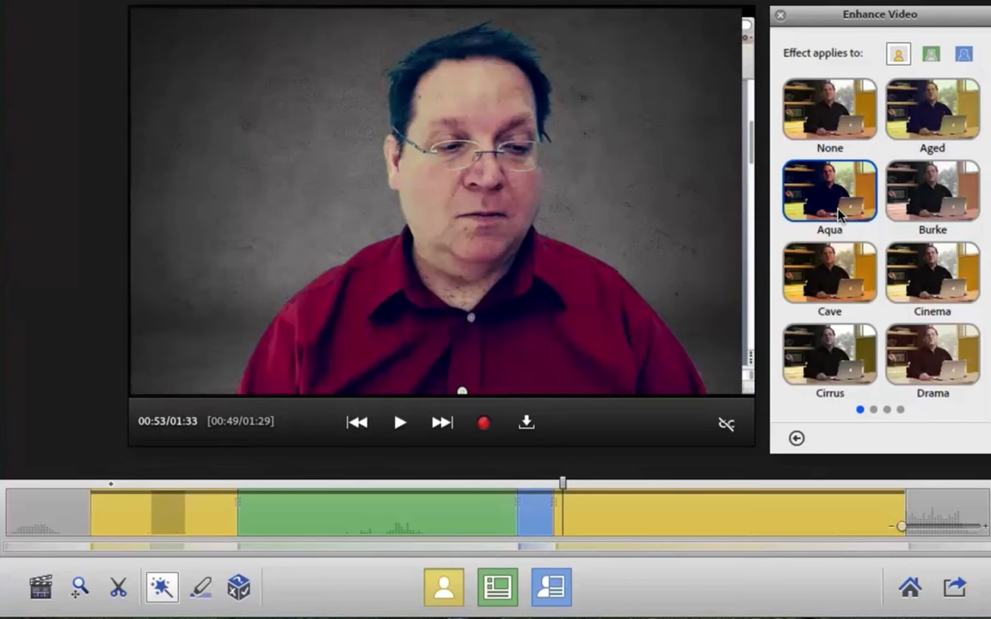
pyautogui.click(932, 109)
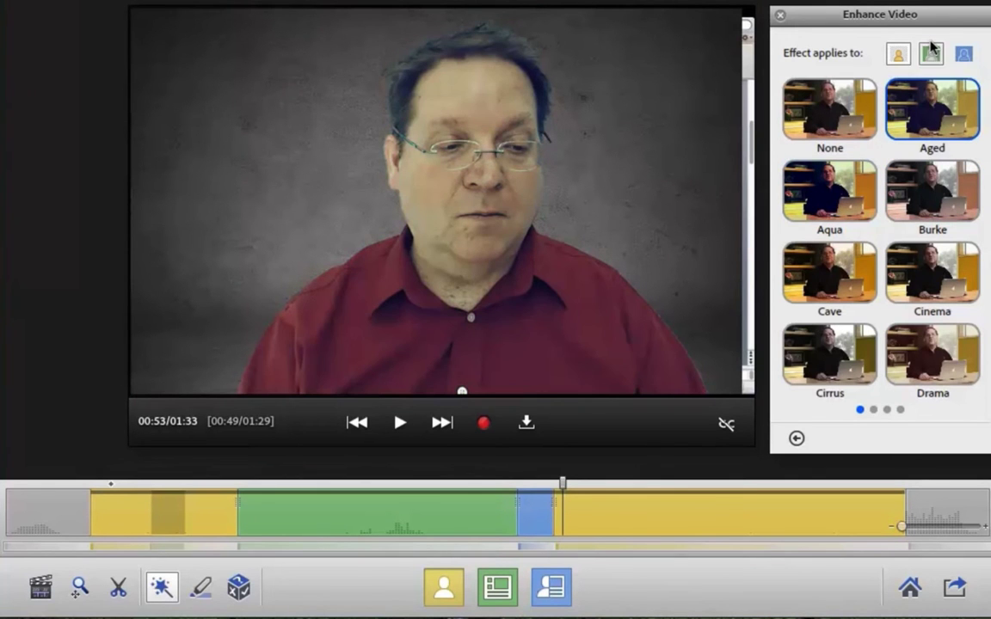
pyautogui.click(931, 51)
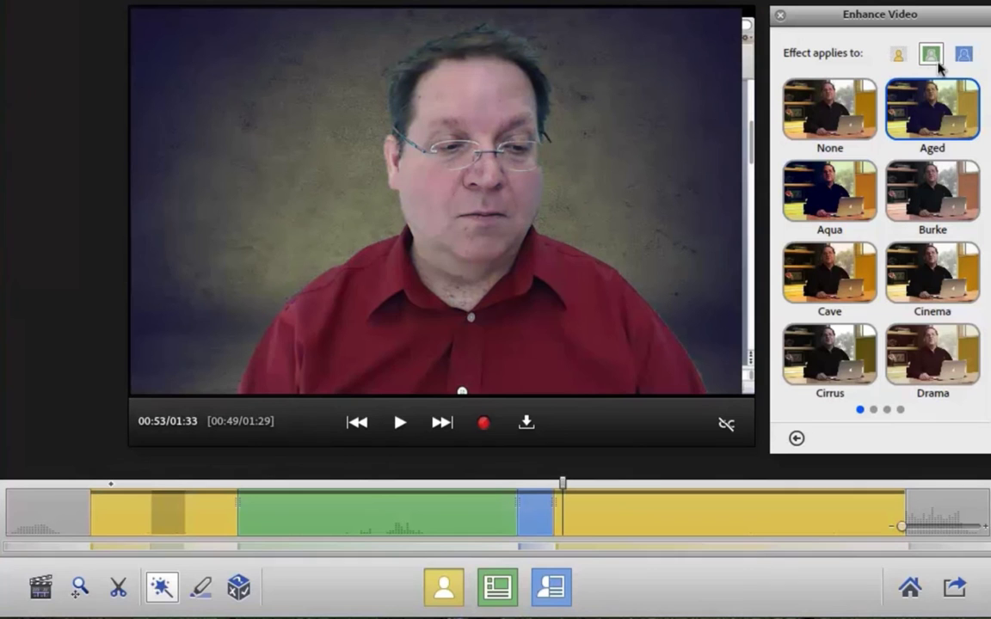
pyautogui.click(971, 55)
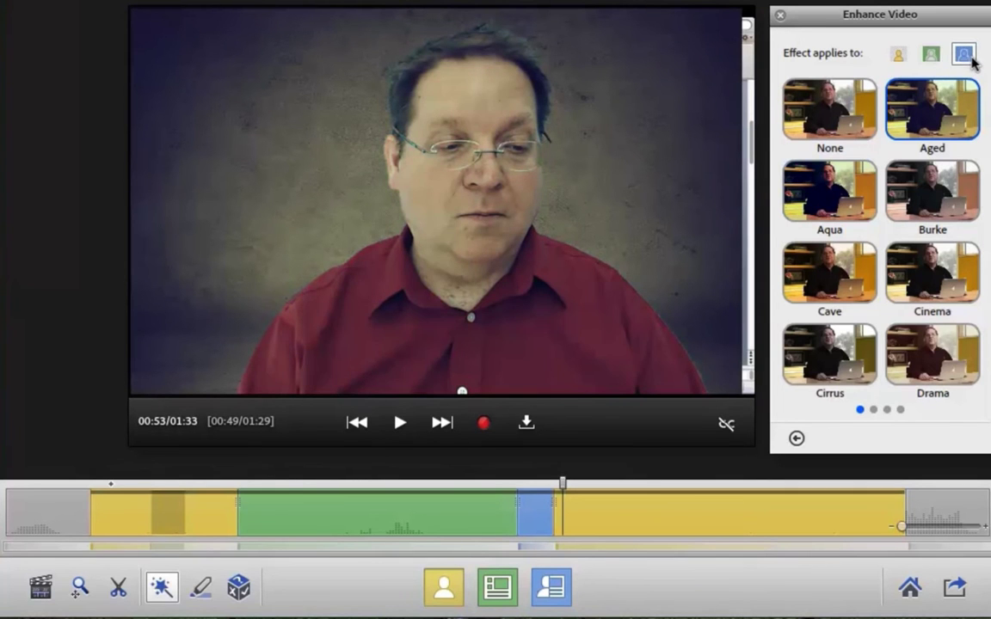
pyautogui.click(930, 53)
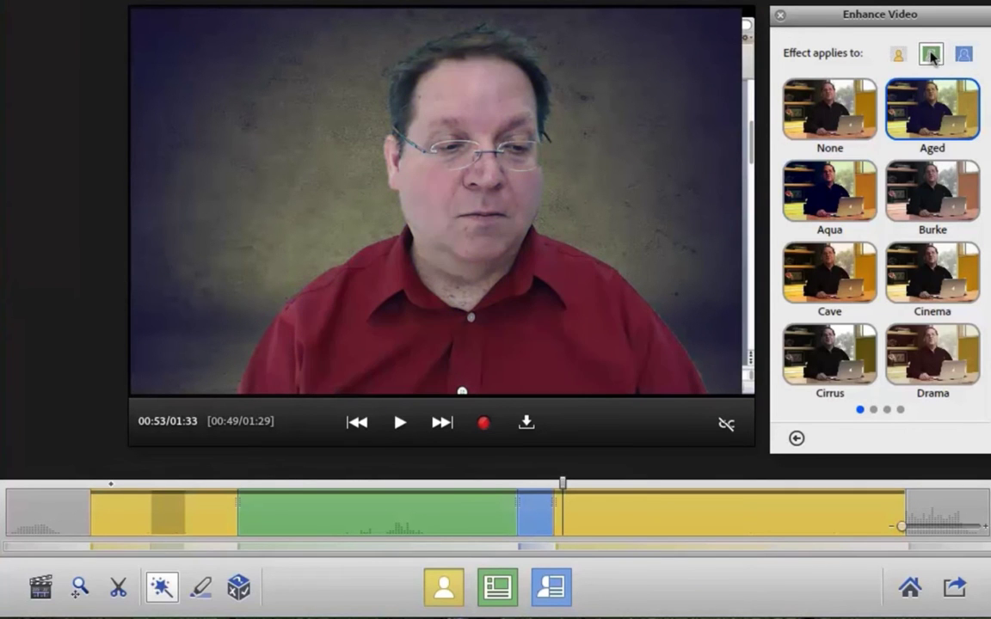
pyautogui.click(898, 54)
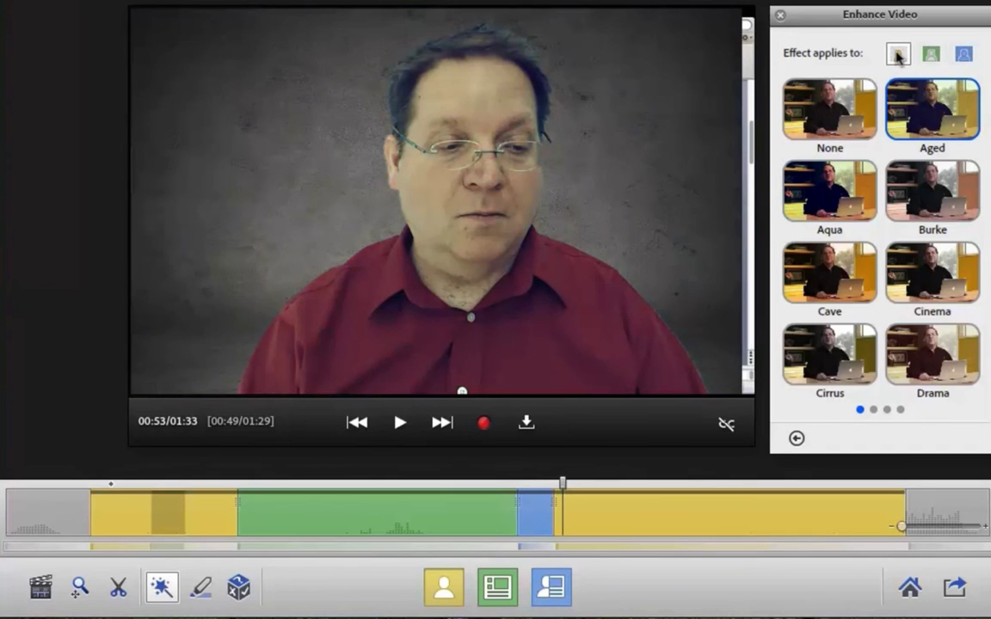
# Apply the Dreams tint and enlarge the presenter with the size slider
pyautogui.click(873, 410)
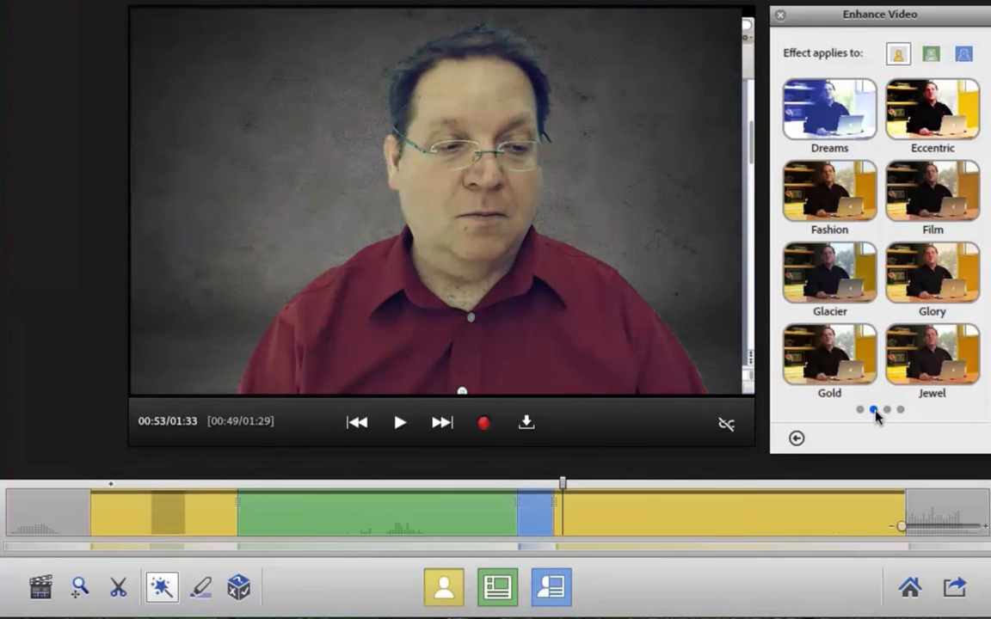
pyautogui.click(832, 134)
pyautogui.doubleClick(833, 133)
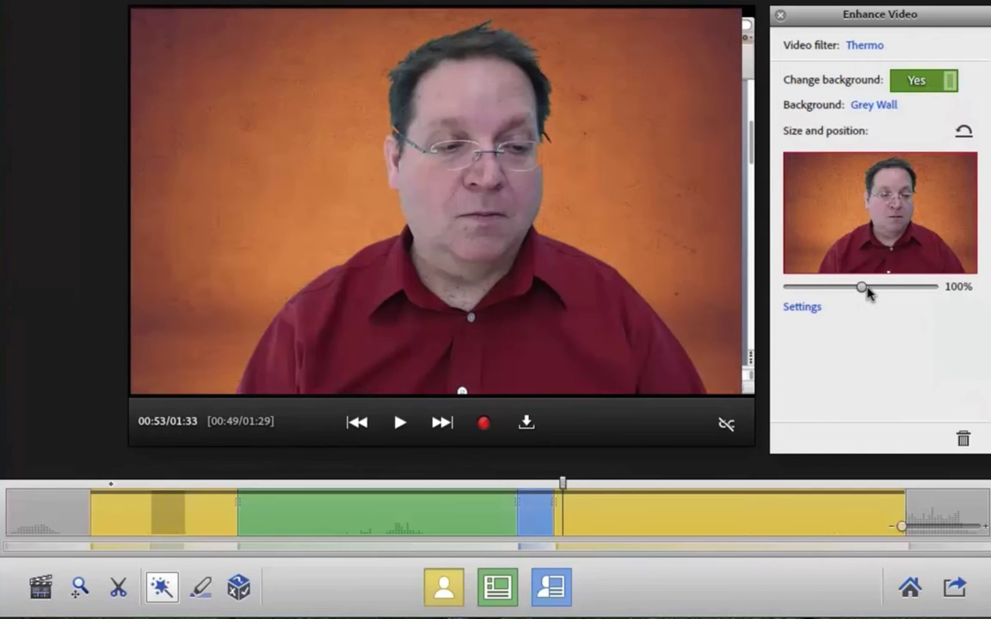
pyautogui.moveTo(864, 293); pyautogui.dragTo(898, 287)
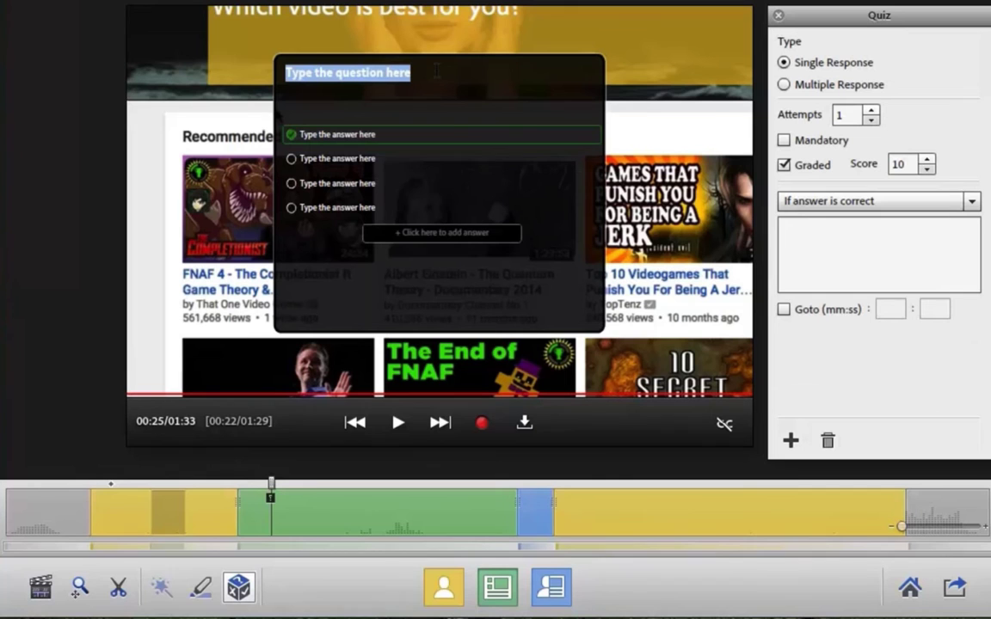
# Enter the question 'What color is the sky?' with answers Yellow, Eleven, Blue, Raspberry
pyautogui.write('W')
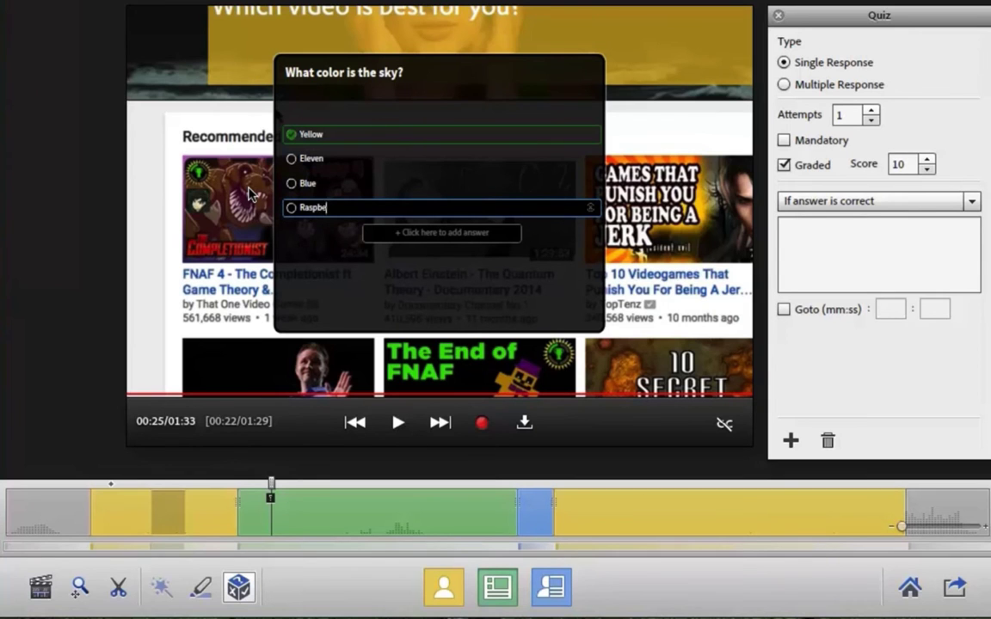
pyautogui.write('rry')
pyautogui.click(784, 309)
# Make incorrect answers jump to 00:15, then preview footage around the quiz point
pyautogui.click(933, 309)
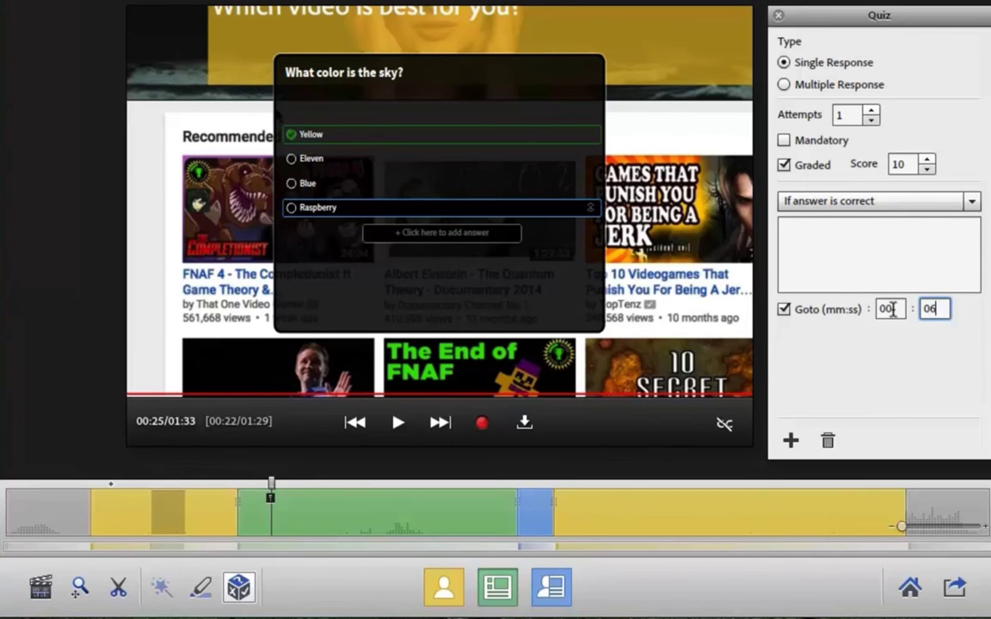
pyautogui.click(966, 200)
pyautogui.click(946, 239)
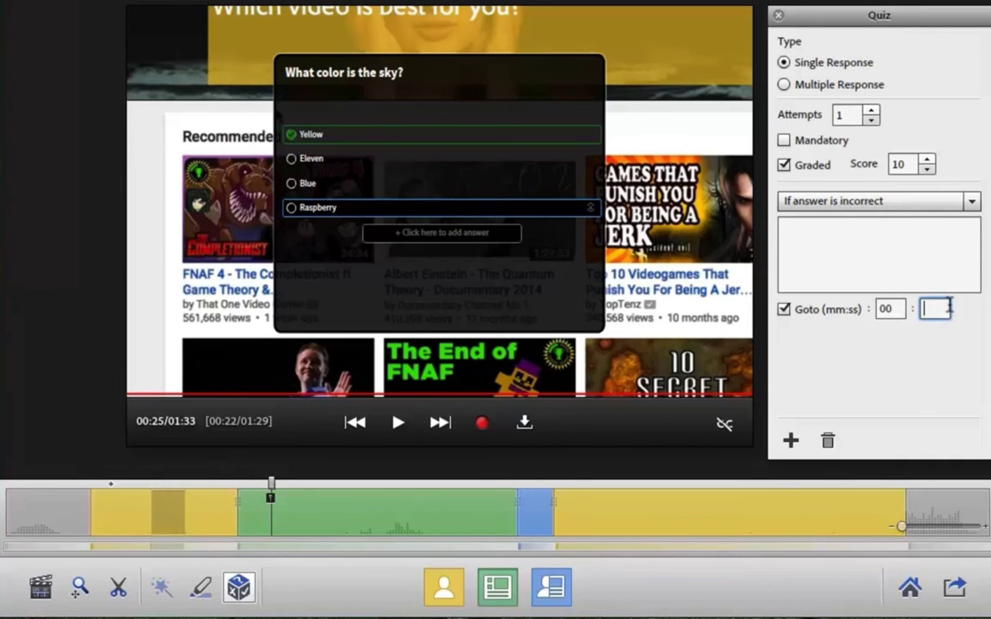
pyautogui.write('15')
pyautogui.moveTo(271, 497)
pyautogui.mouseDown()
pyautogui.moveTo(336, 500)
pyautogui.moveTo(257, 508)
pyautogui.moveTo(278, 505)
pyautogui.mouseUp()
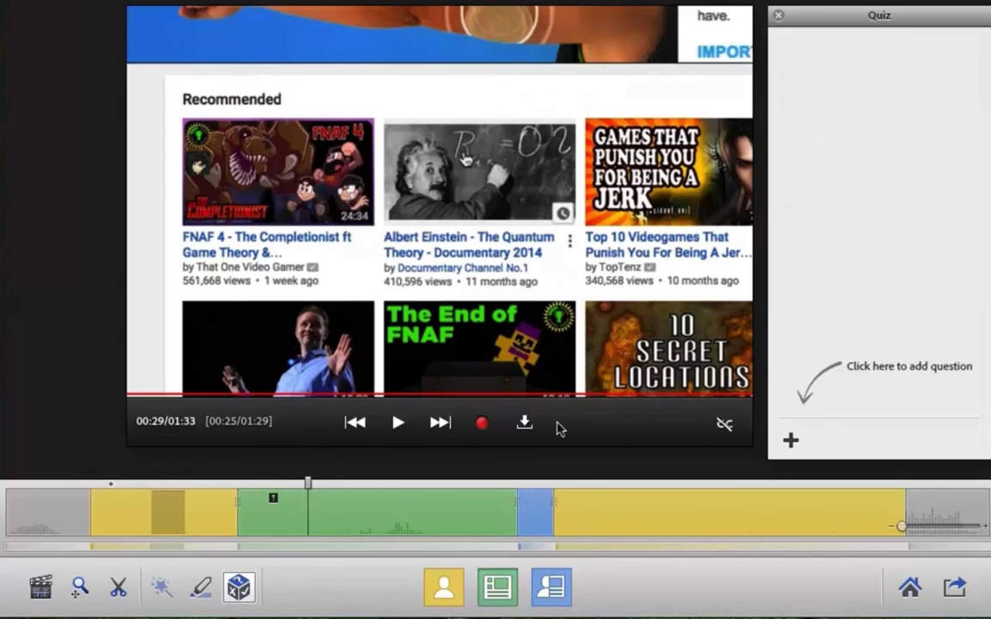
# Insert the koala clip 2014-05-31 01.27.57.mp4 with its audio muted
pyautogui.click(524, 423)
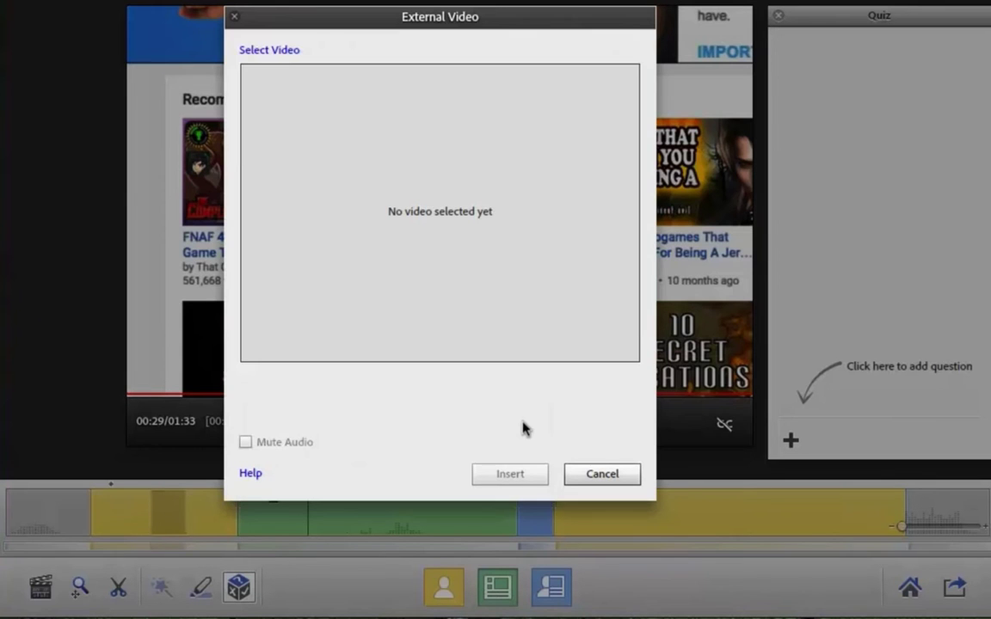
pyautogui.click(279, 52)
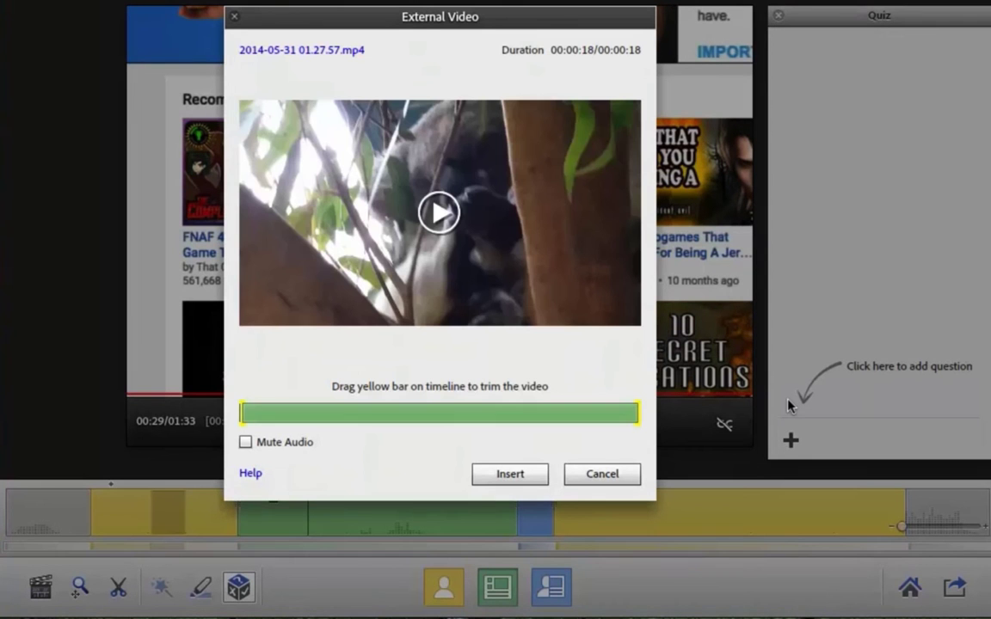
pyautogui.click(434, 219)
pyautogui.click(245, 442)
pyautogui.click(511, 473)
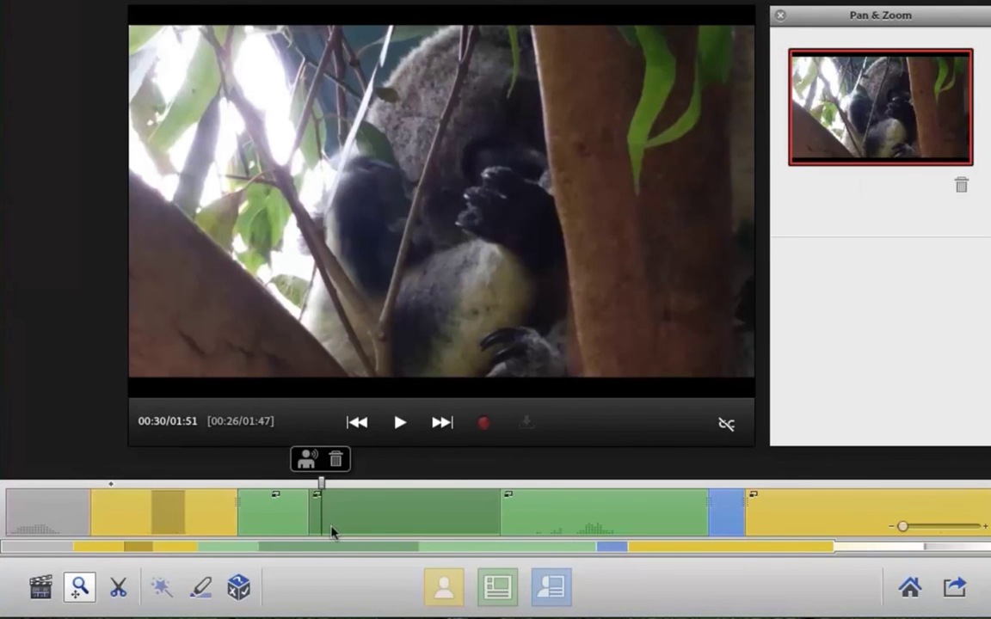
# Record a webcam narration over the koala clip after taking a background snapshot
pyautogui.click(310, 464)
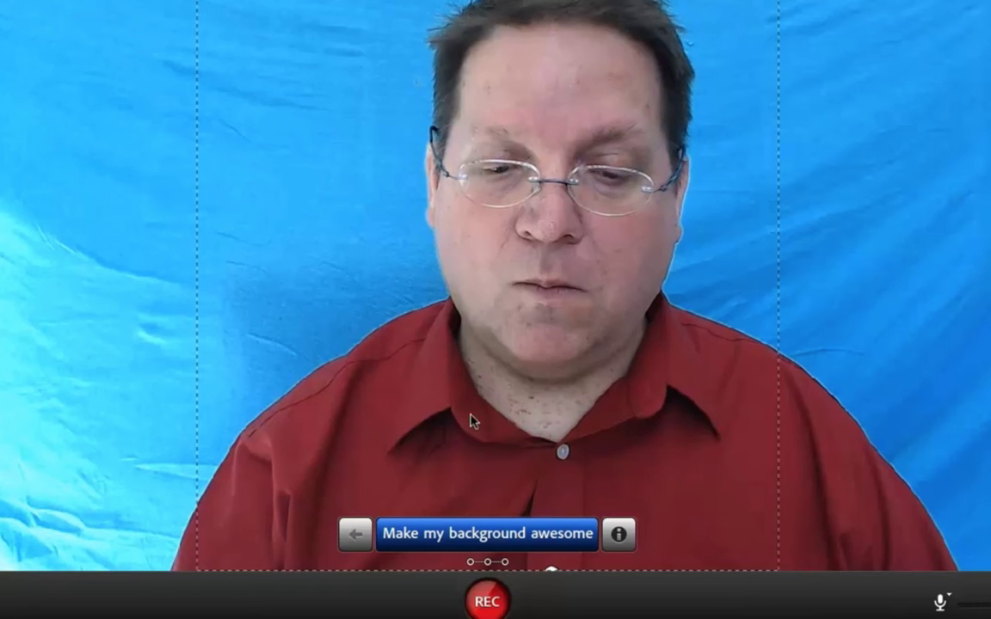
pyautogui.click(559, 540)
pyautogui.click(559, 535)
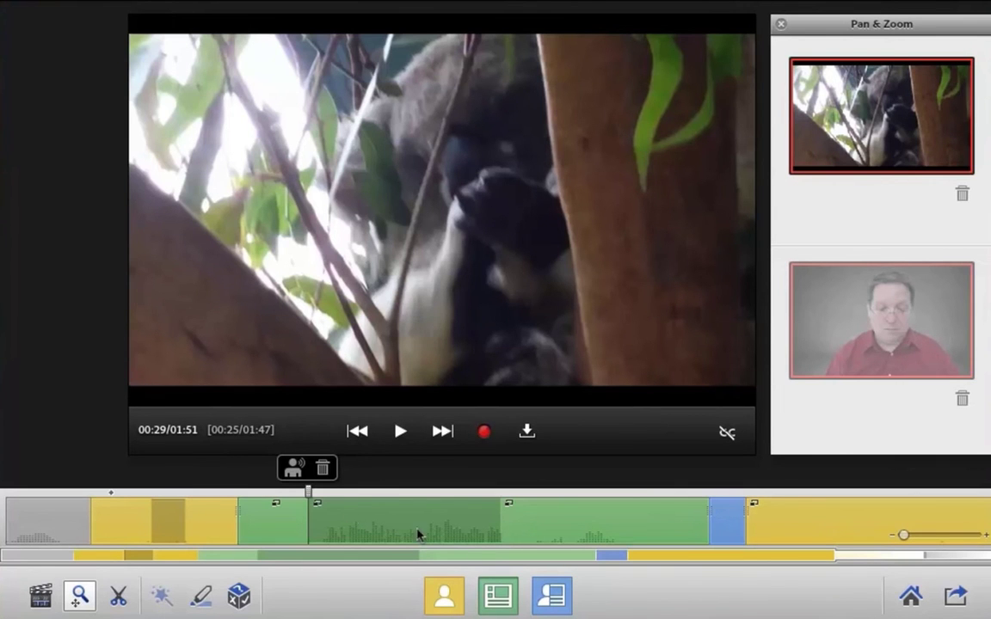
# Choose the Both (Presenter on left) layout for the koala clip
pyautogui.click(553, 595)
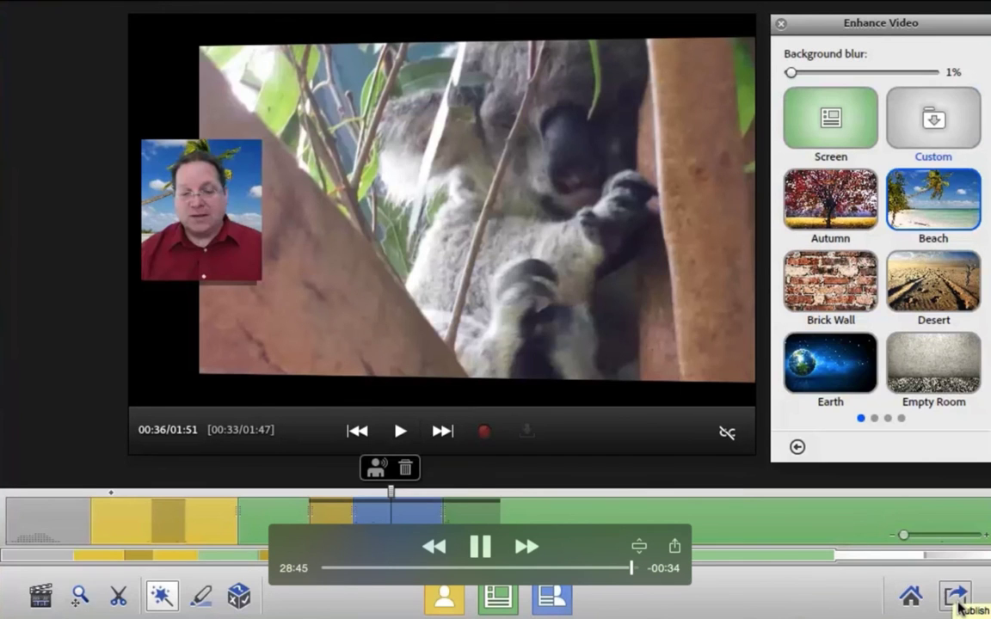
# Publish the project, answering the Rename Project prompt to reach the publish options
pyautogui.click(957, 607)
pyautogui.write('k')
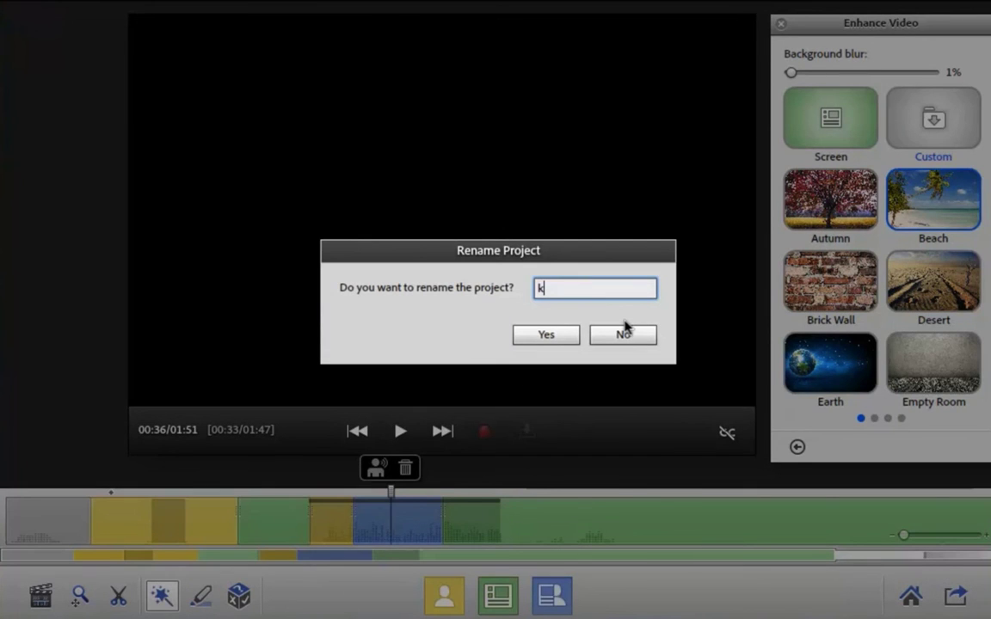
pyautogui.click(623, 333)
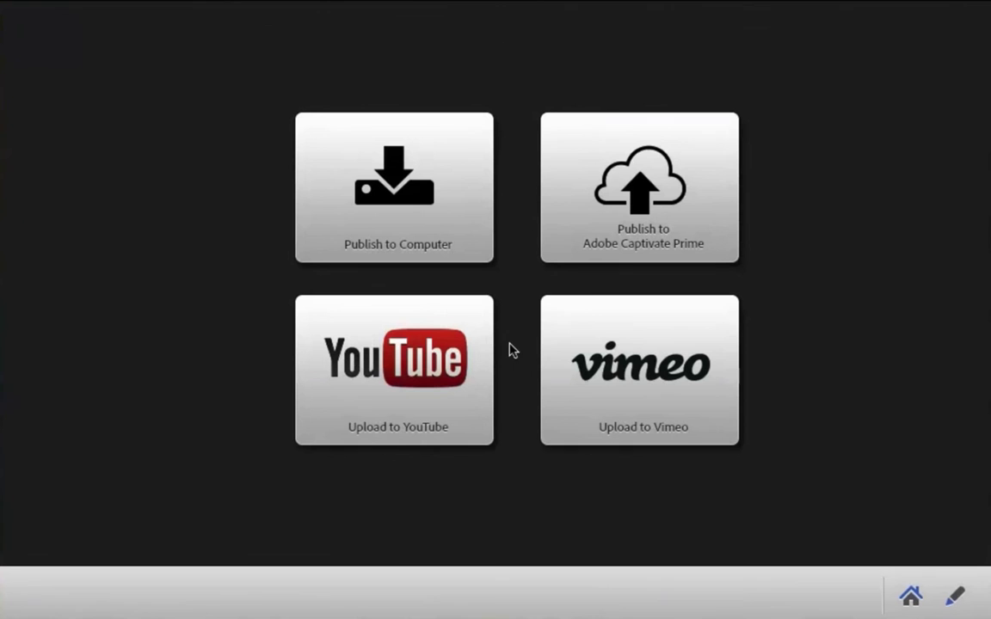